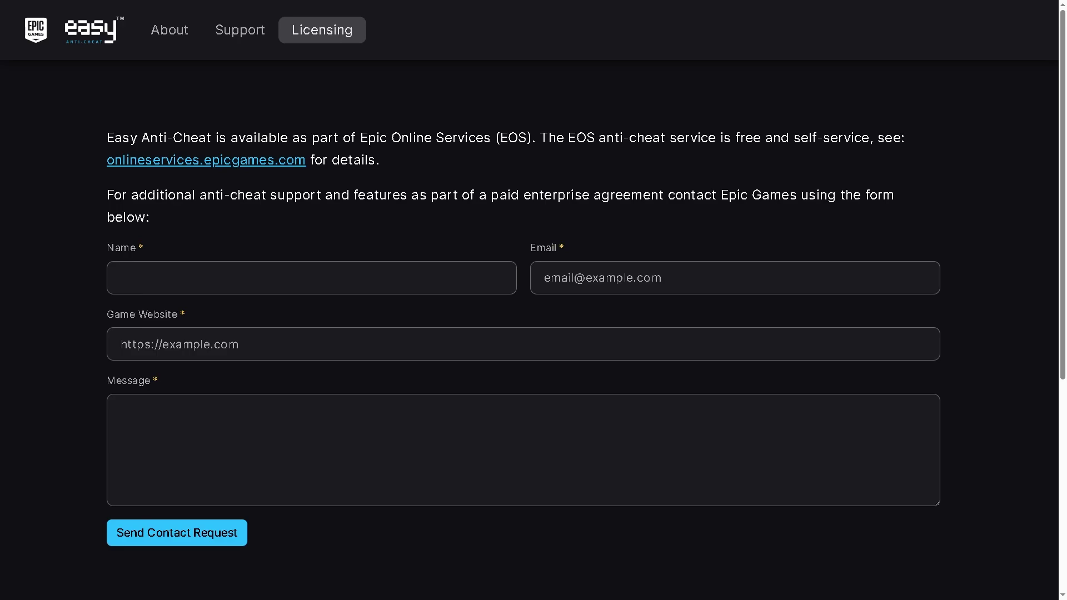
- Go from the Easy Anti-Cheat site's Support page to its About page
left_click(232, 36)
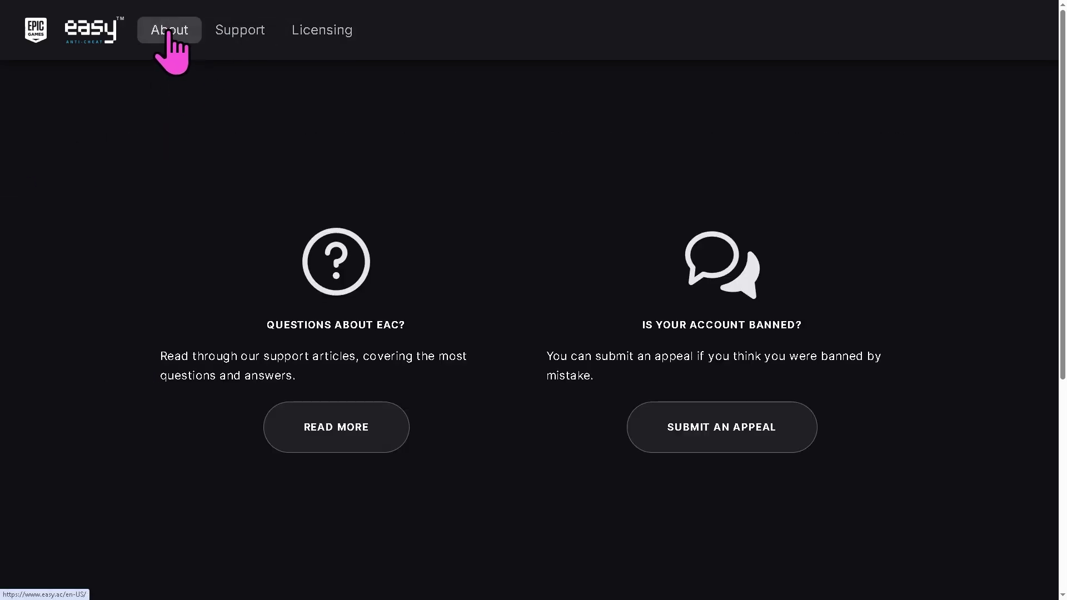
left_click(167, 31)
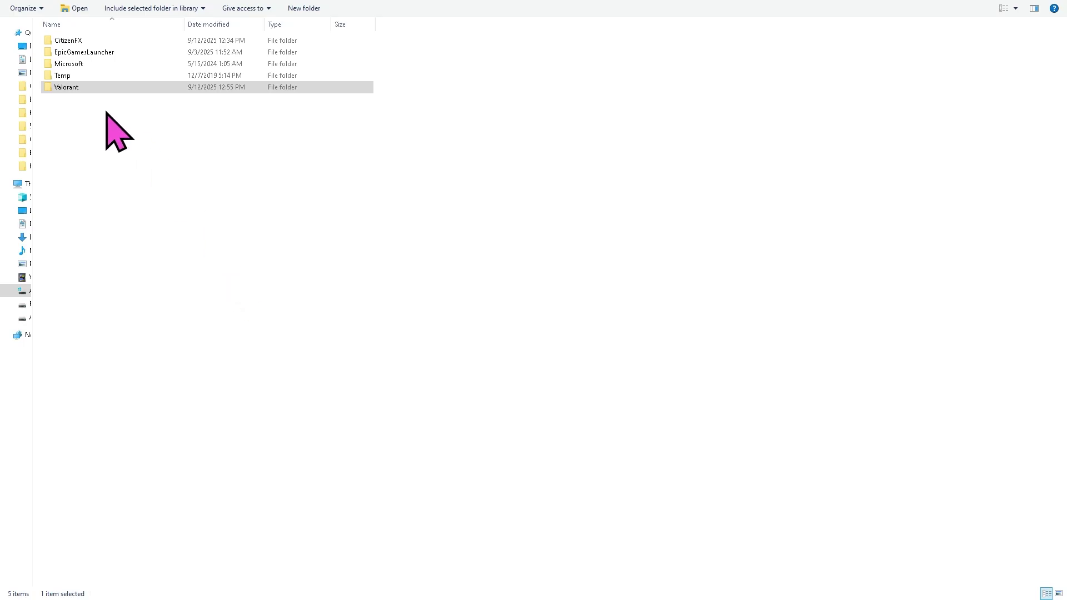
- Open Valorant\Binaries and delete the Win64 folder, leaving only ThirdParty
double_click(75, 88)
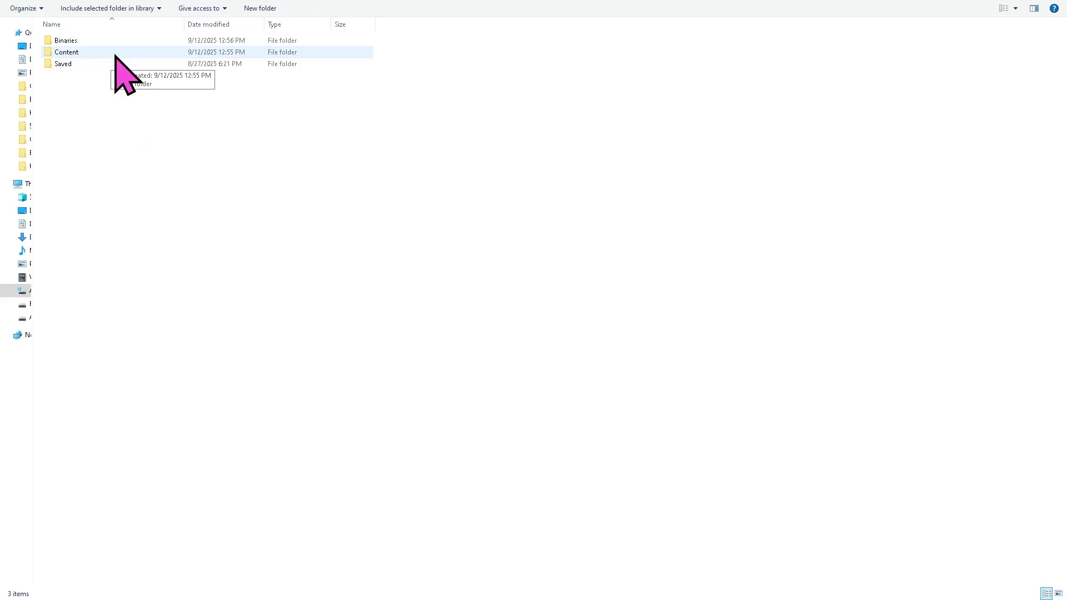
double_click(74, 42)
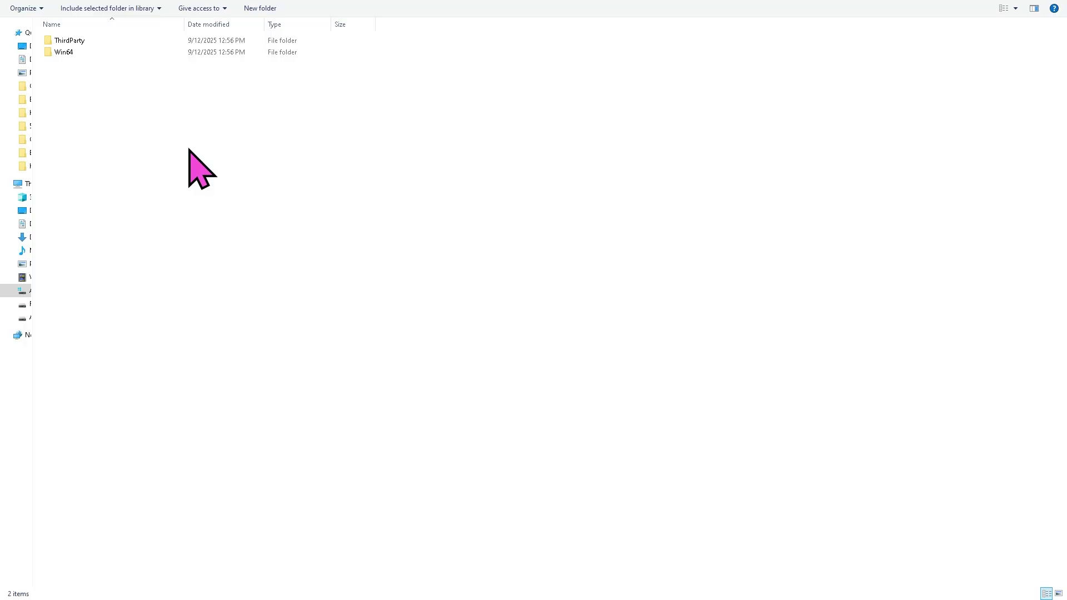
right_click(74, 54)
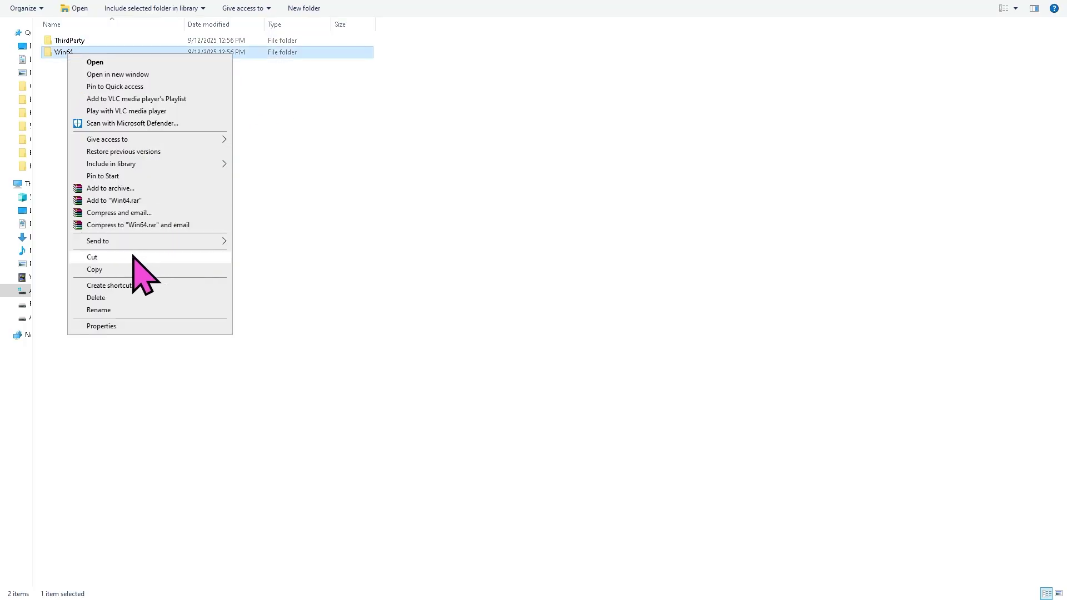
left_click(115, 296)
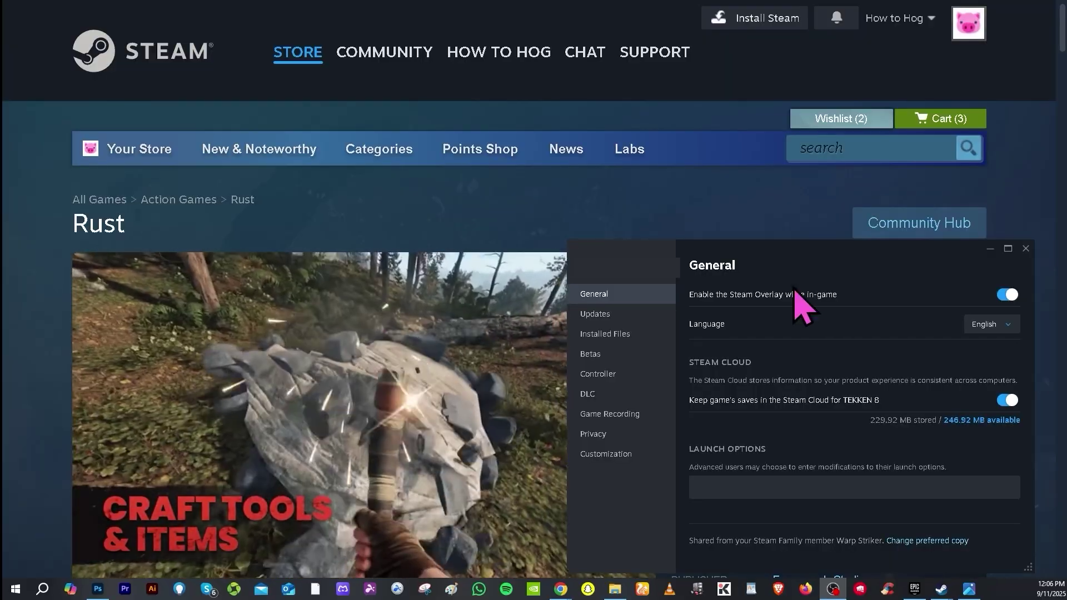
- Verify the integrity of Rust's game files from the Installed Files section in Steam
left_click(612, 337)
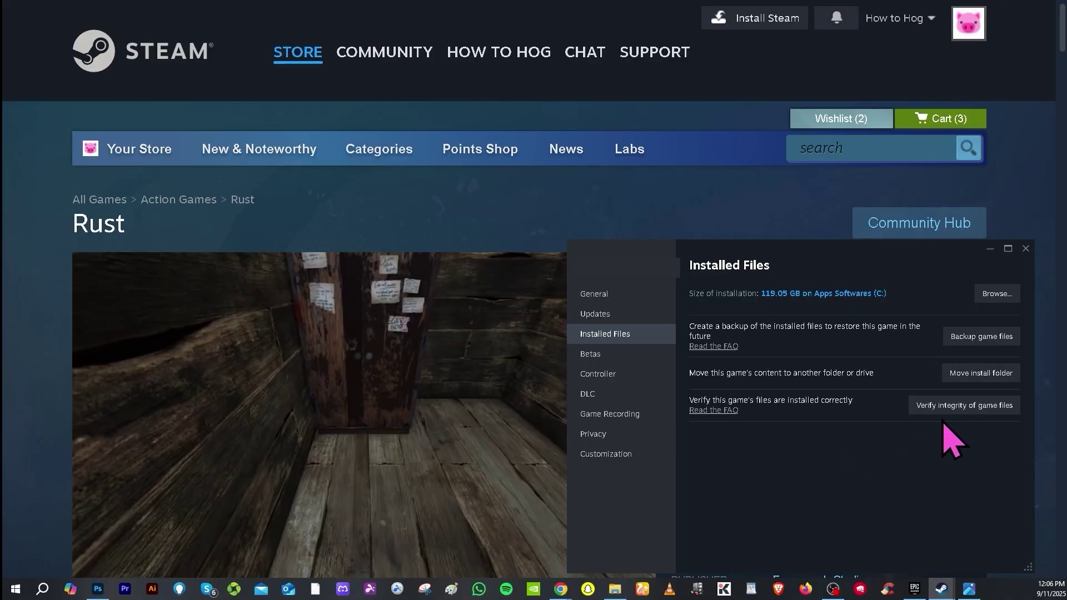
left_click(978, 408)
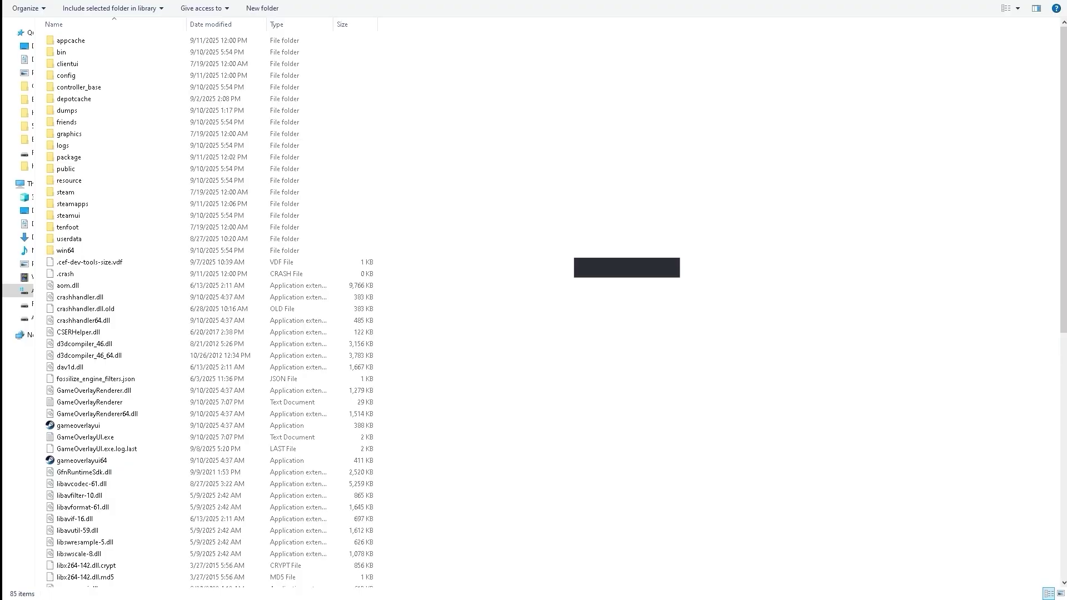
- Navigate to steamapps\common\Rust\EasyAntiCheat in File Explorer
double_click(69, 203)
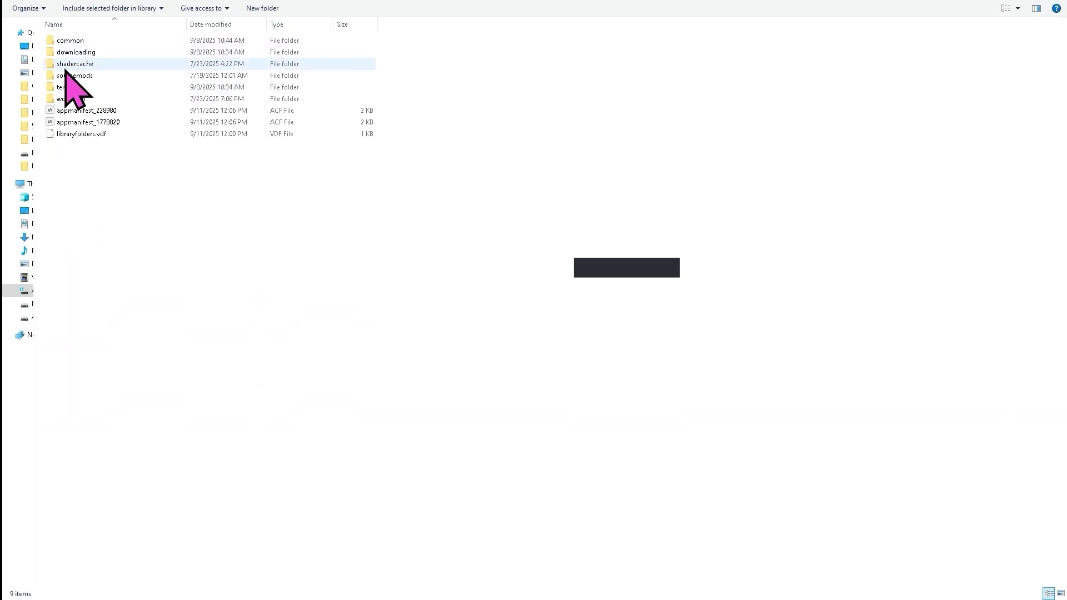
key("c")
key("Return")
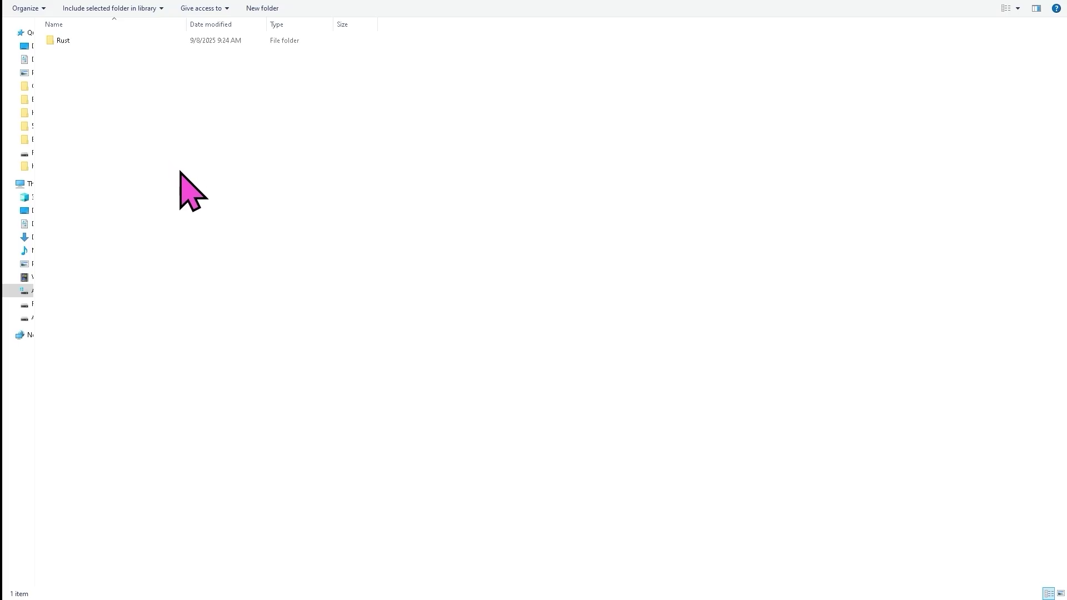
double_click(68, 40)
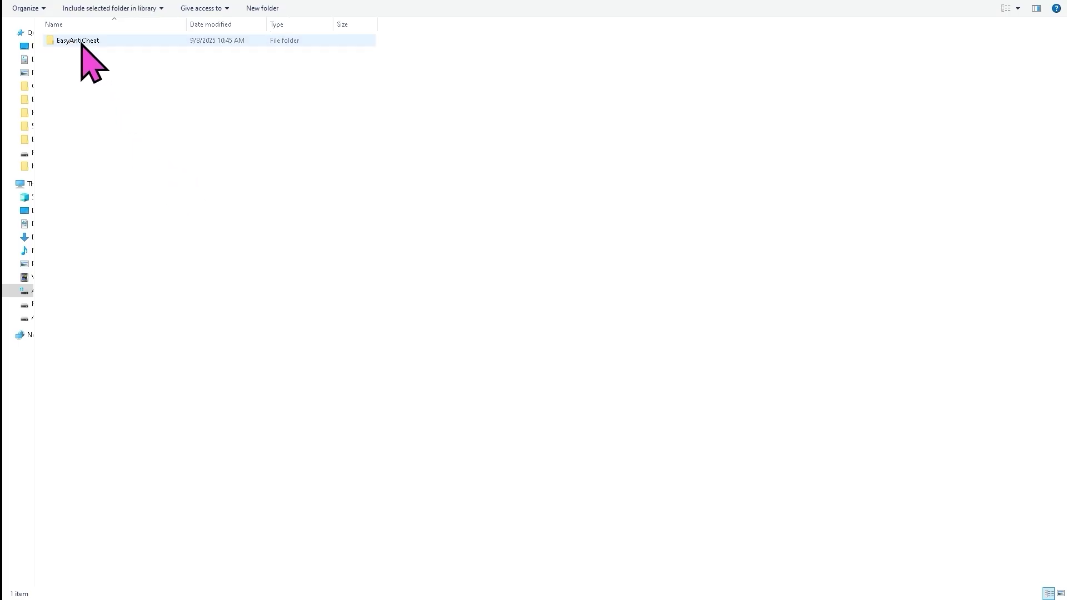
double_click(82, 42)
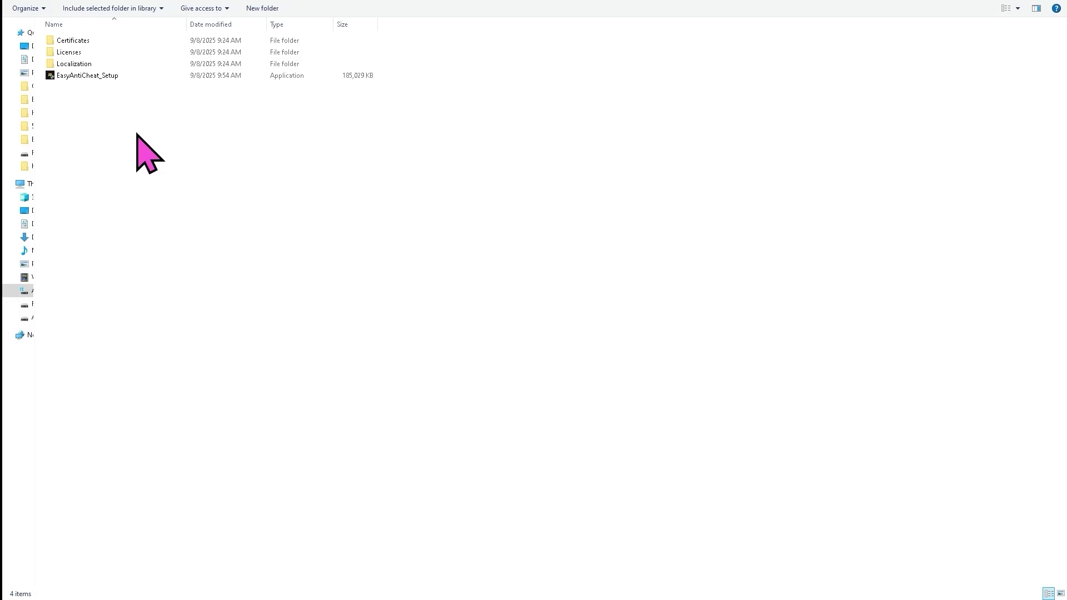
- Run EasyAntiCheat_Setup as administrator from its context menu
right_click(108, 75)
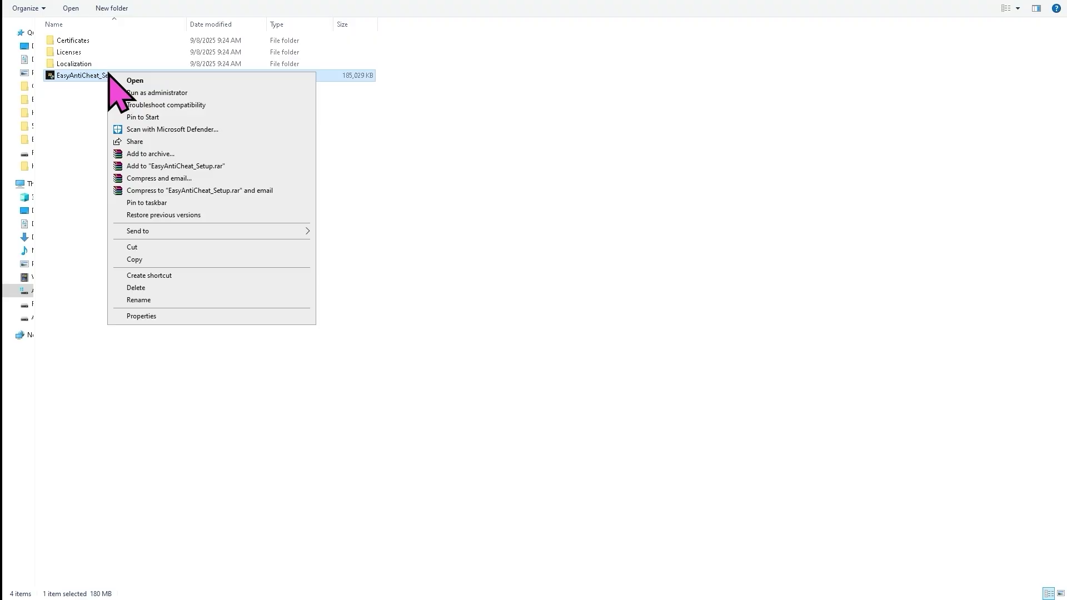
left_click(156, 93)
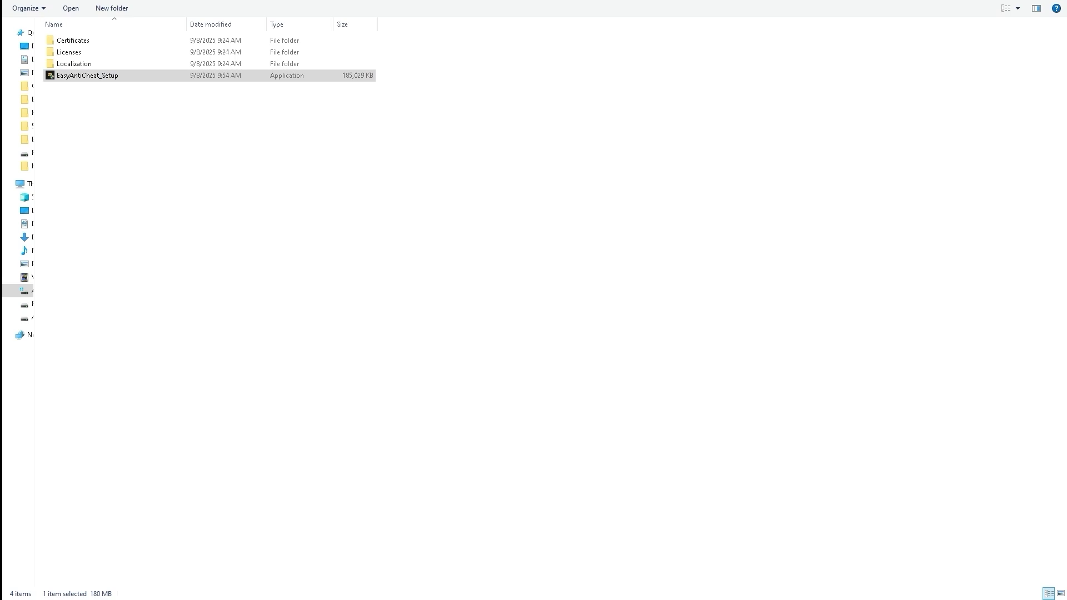
right_click(118, 77)
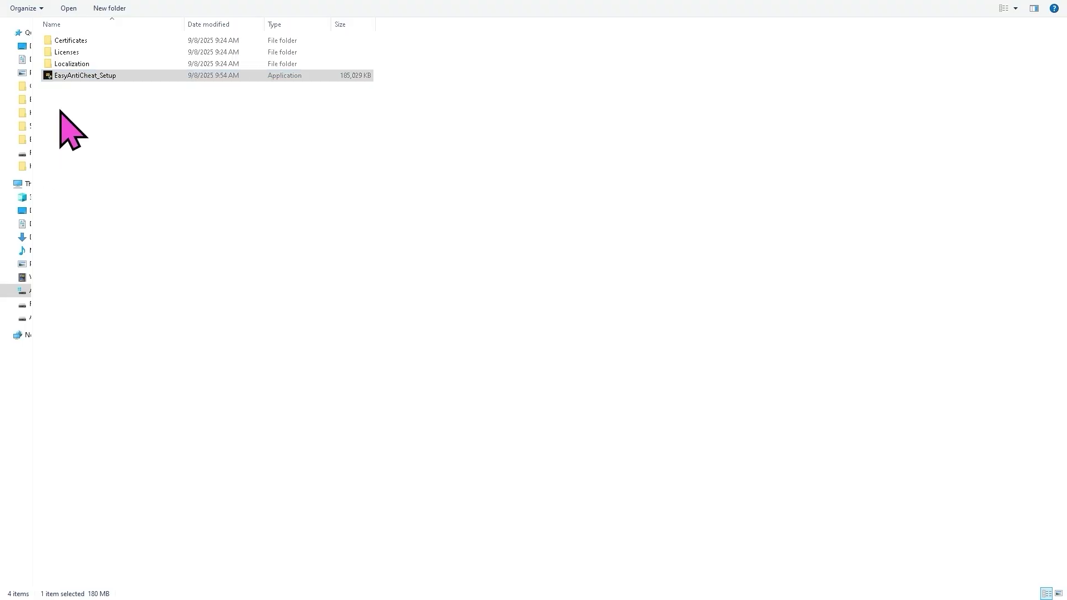
- Open EasyAntiCheat_Setup's Compatibility properties and run the compatibility troubleshooter
right_click(89, 76)
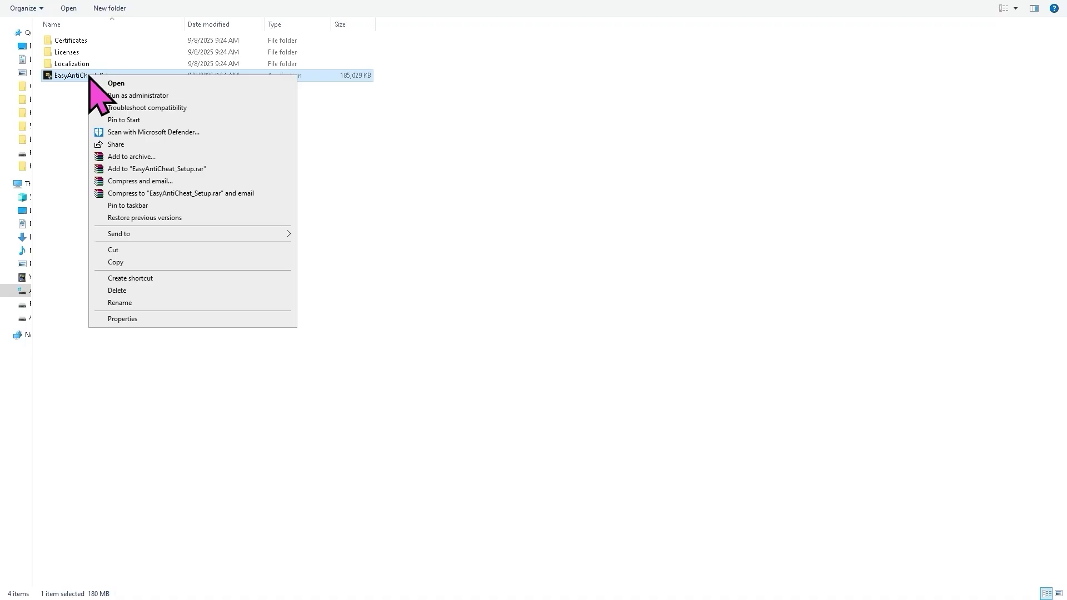
left_click(150, 321)
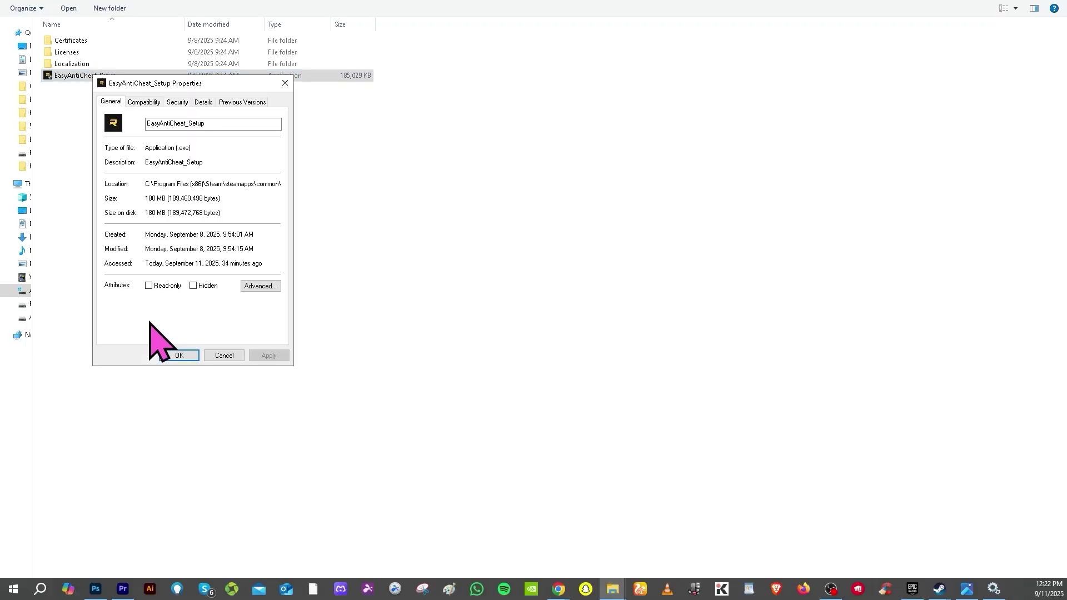
left_click(150, 102)
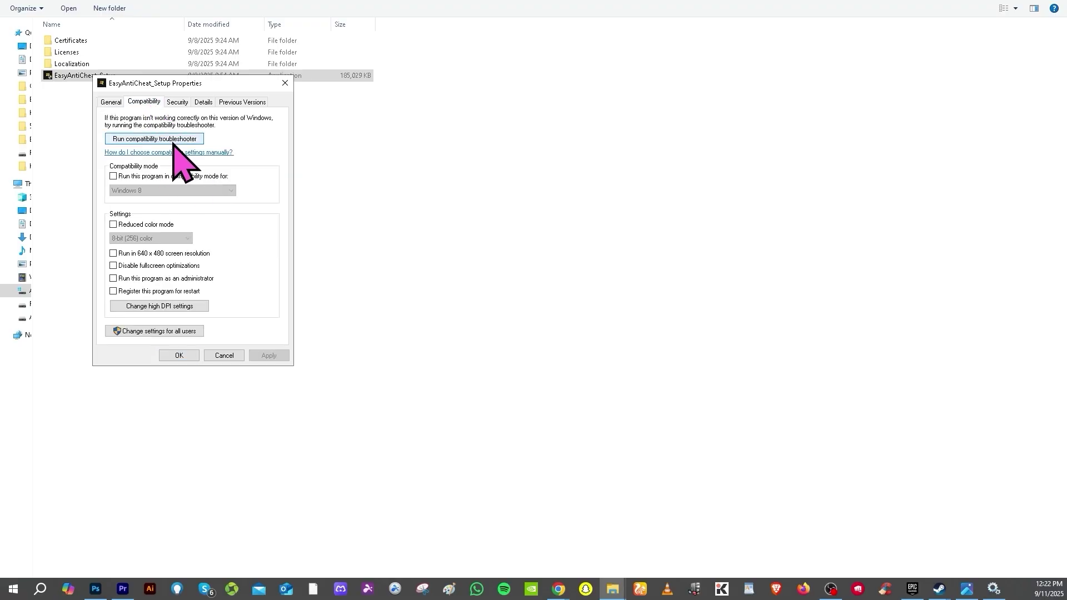
left_click(172, 139)
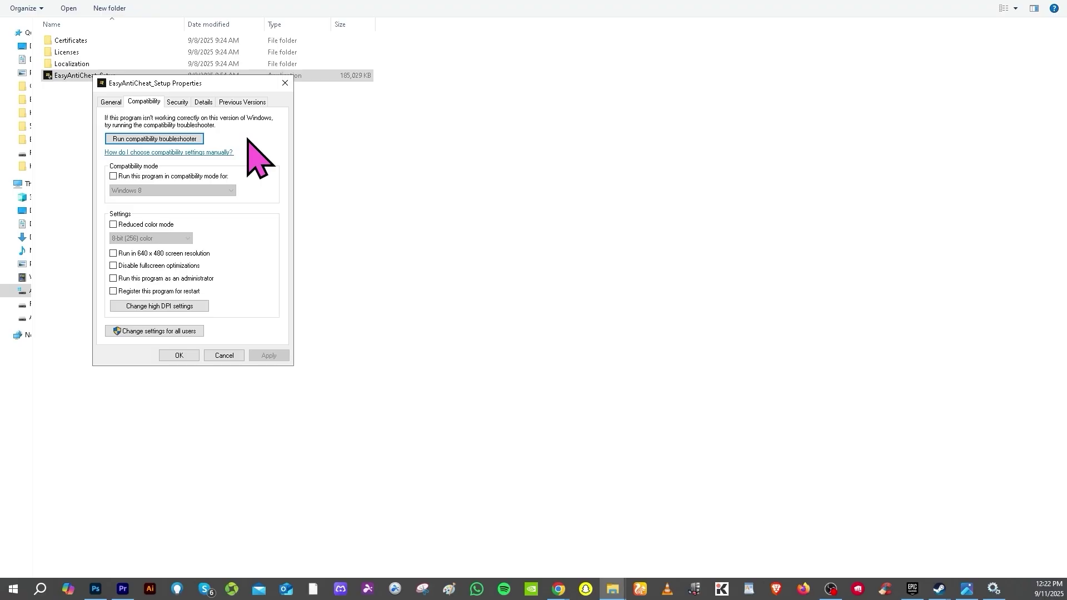
- Enable Windows 8 compatibility mode and tick 'Run this program as an administrator'
left_click(113, 176)
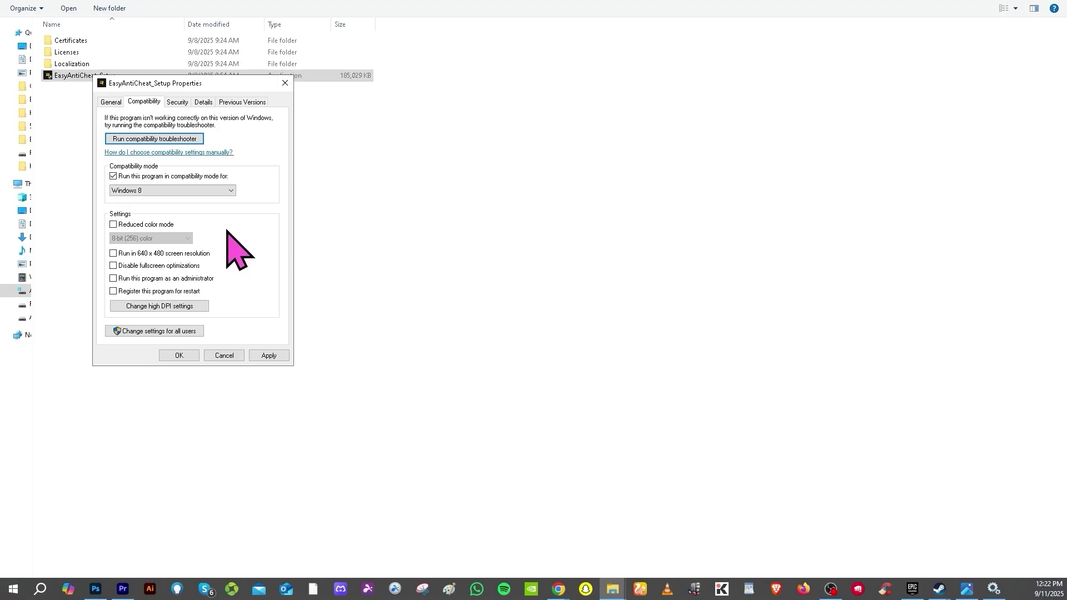
left_click(230, 192)
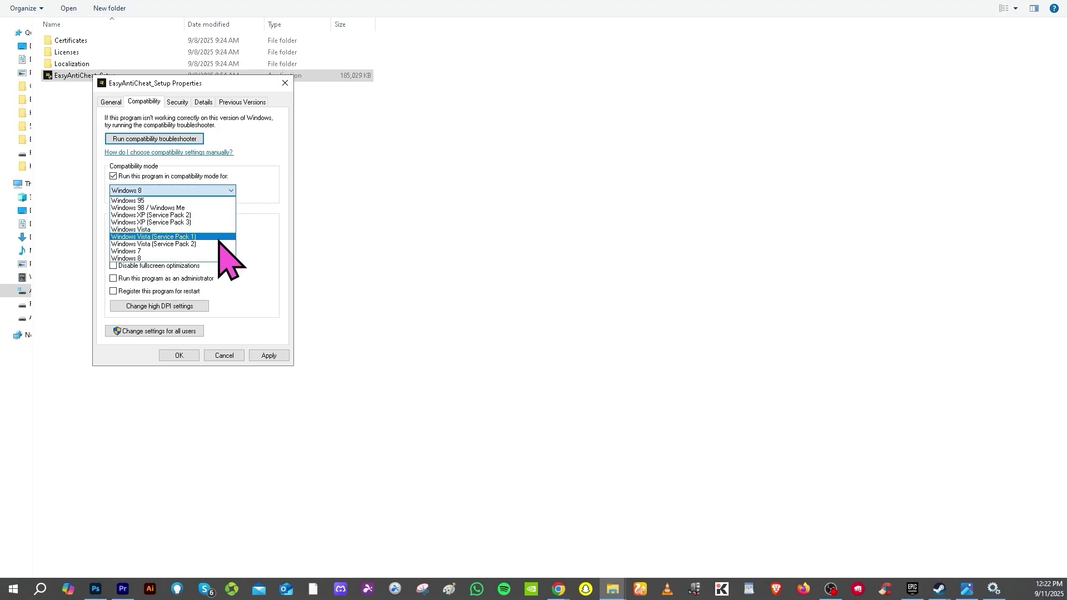
left_click(251, 204)
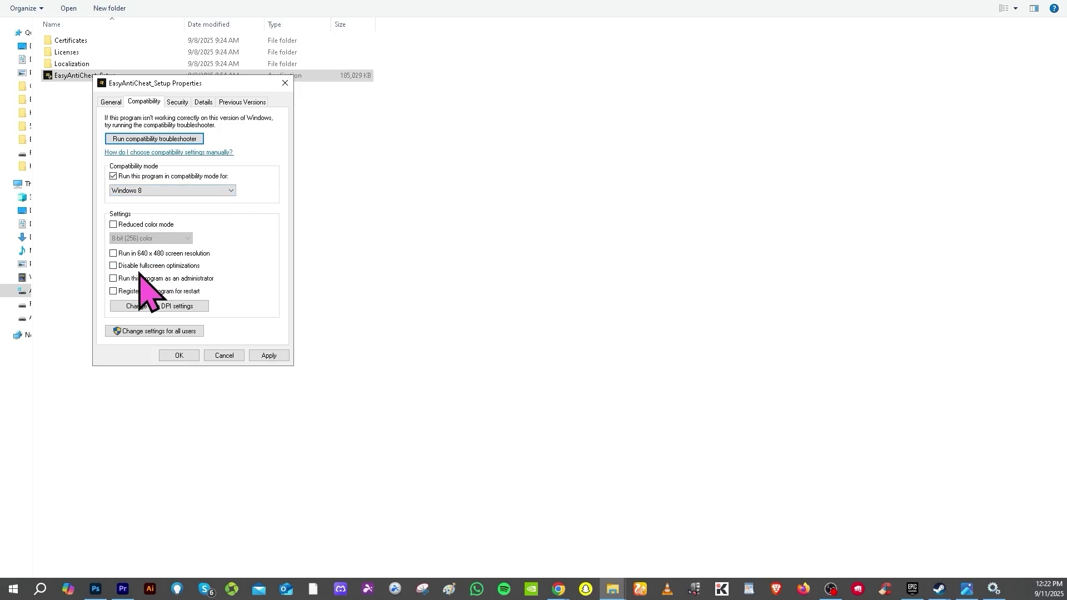
left_click(111, 279)
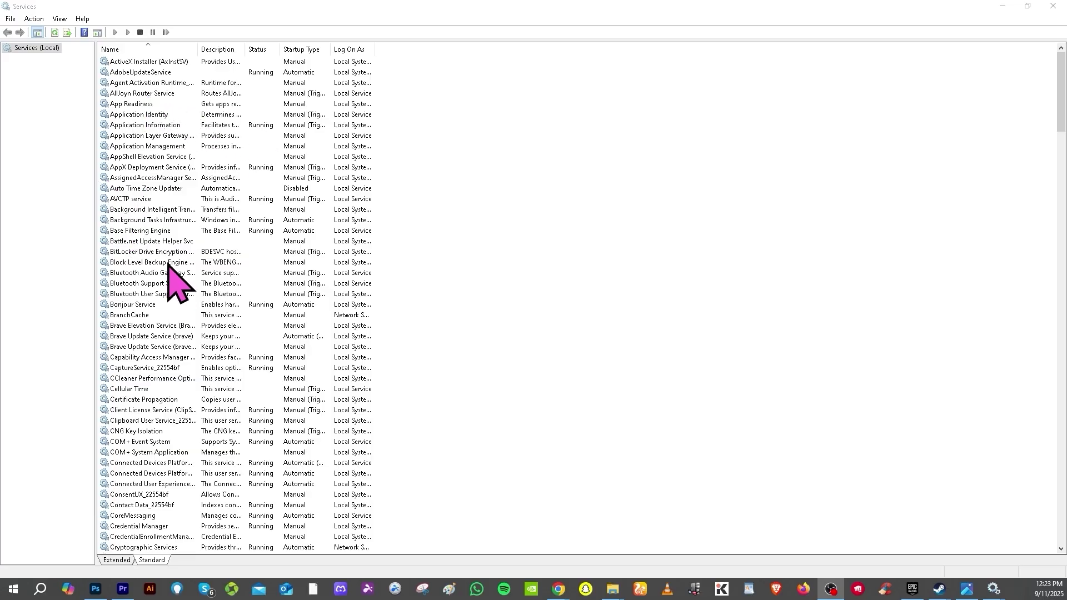
- Set Epic Online Services' startup type to Automatic in its properties and confirm
scroll(254, 251, "down", 20)
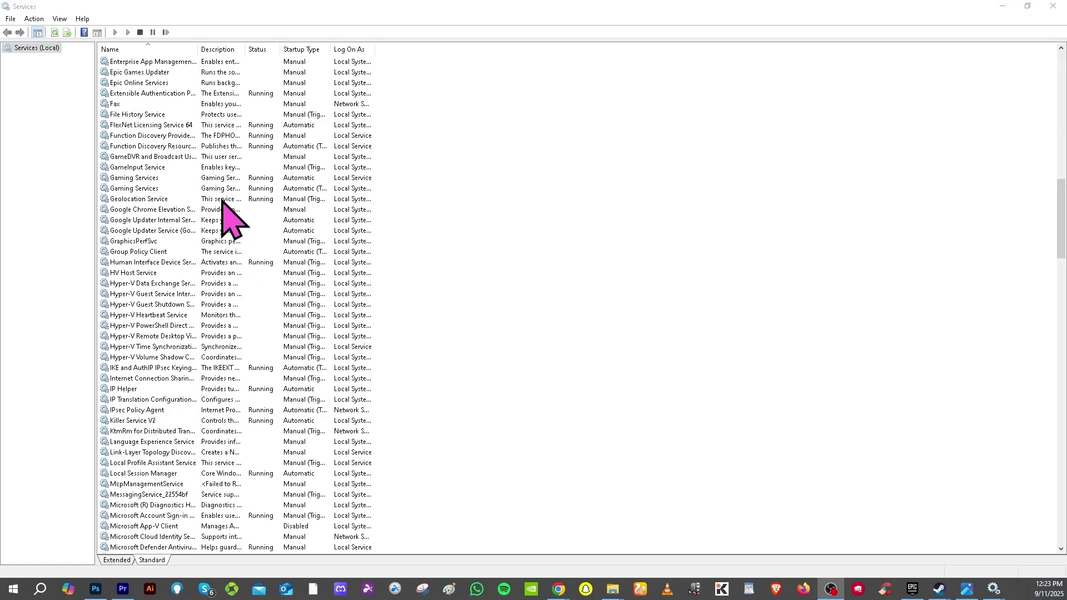
right_click(147, 83)
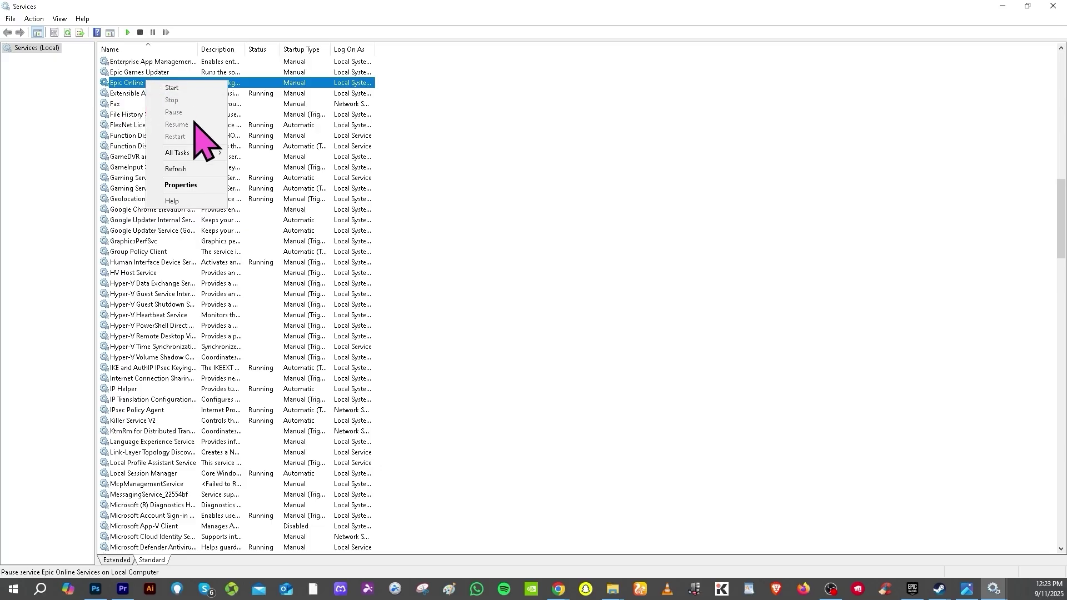
left_click(188, 185)
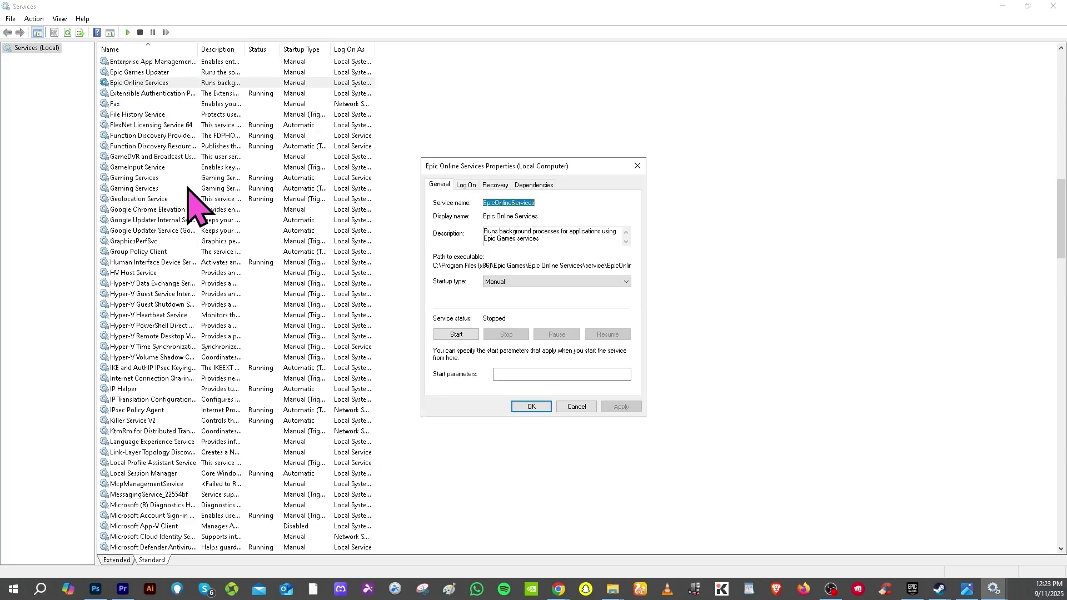
left_click(549, 282)
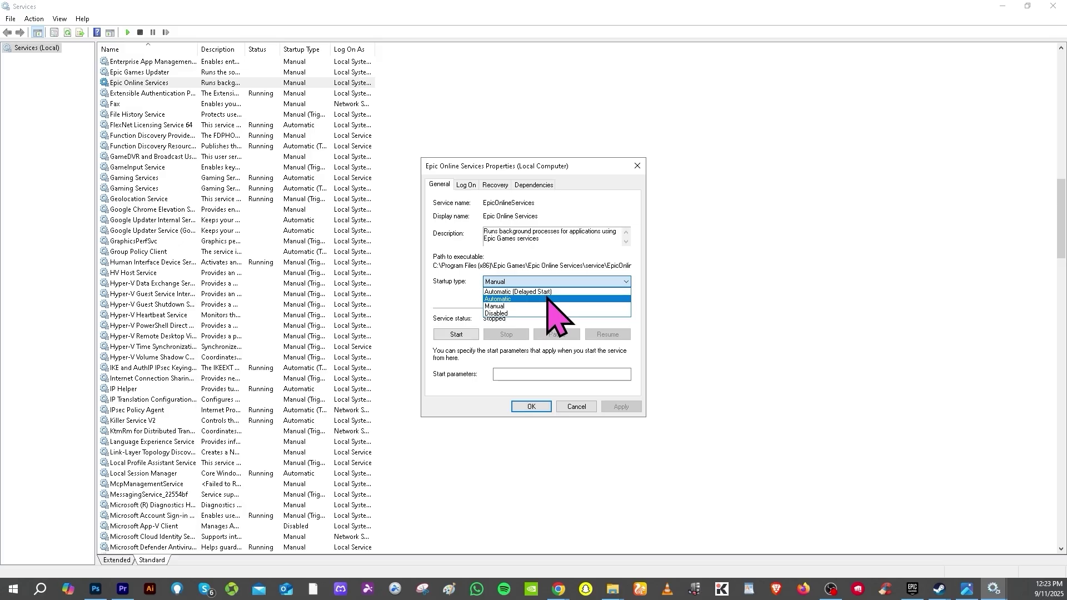
left_click(540, 299)
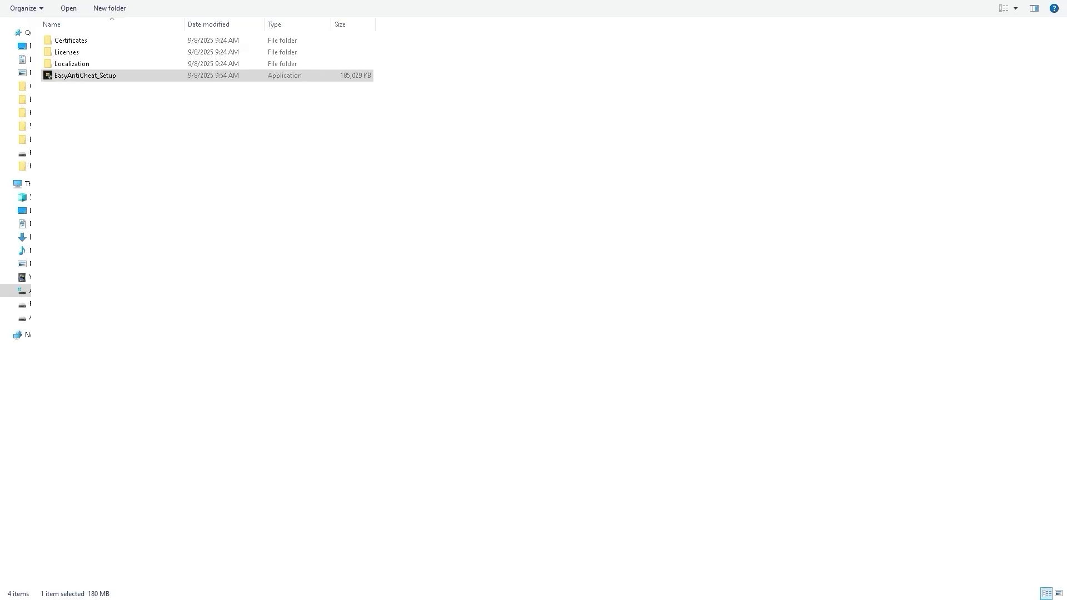
key("Return")
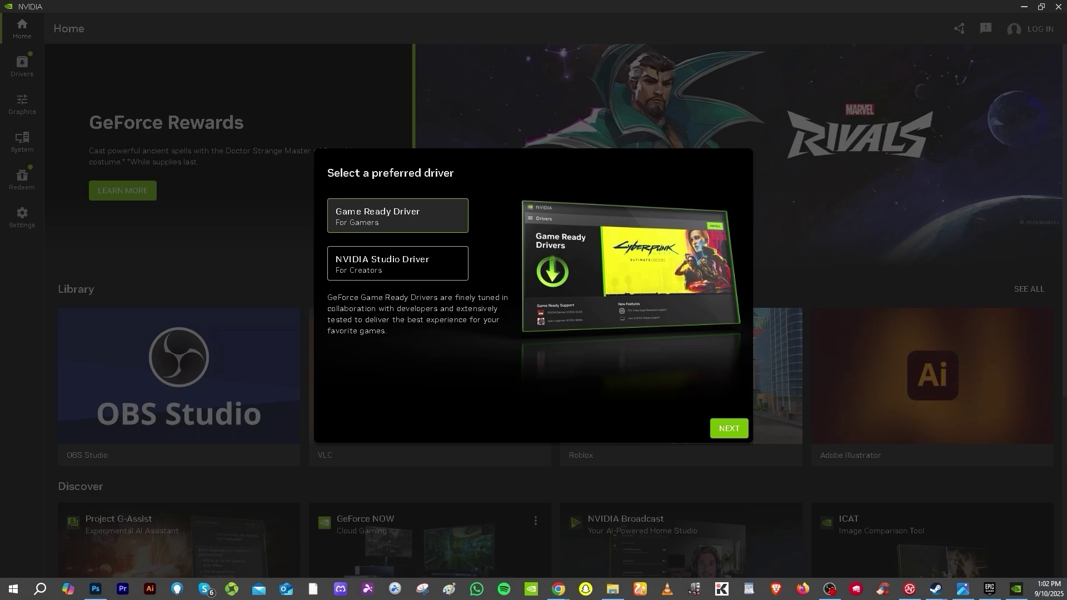
- Open Windows Settings with Win+I
key("super+i")
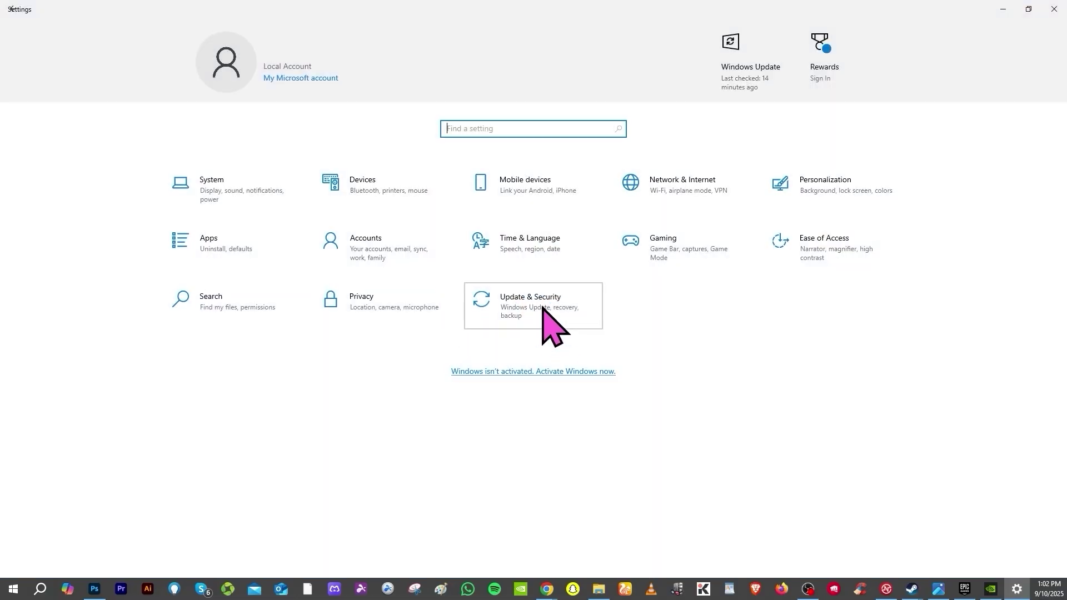
- Open Update & Security to show the two pending cumulative updates
left_click(542, 307)
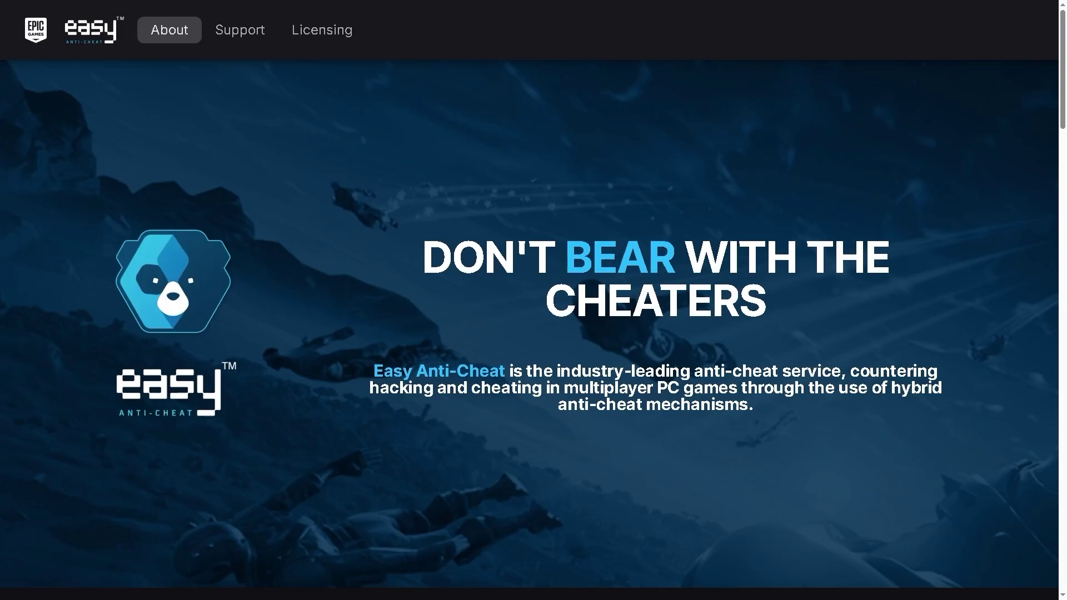
left_click(237, 39)
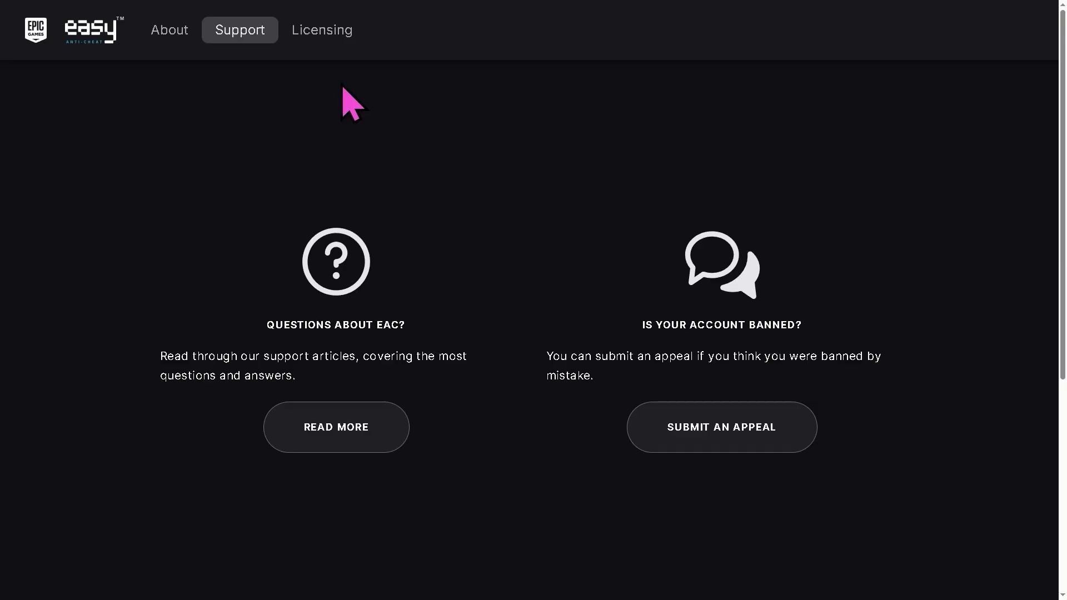
left_click(318, 34)
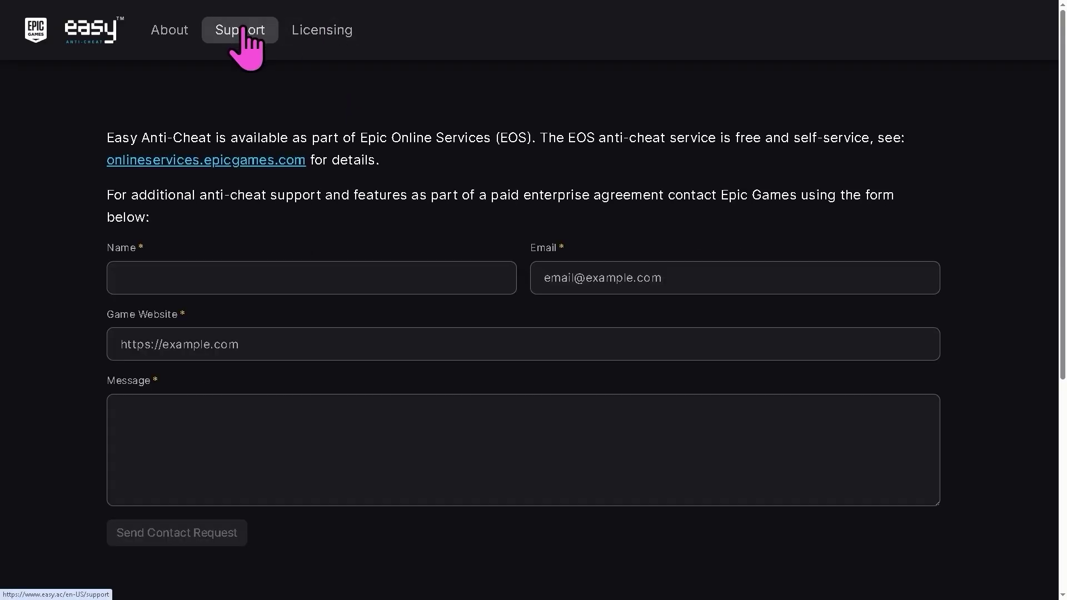
left_click(245, 31)
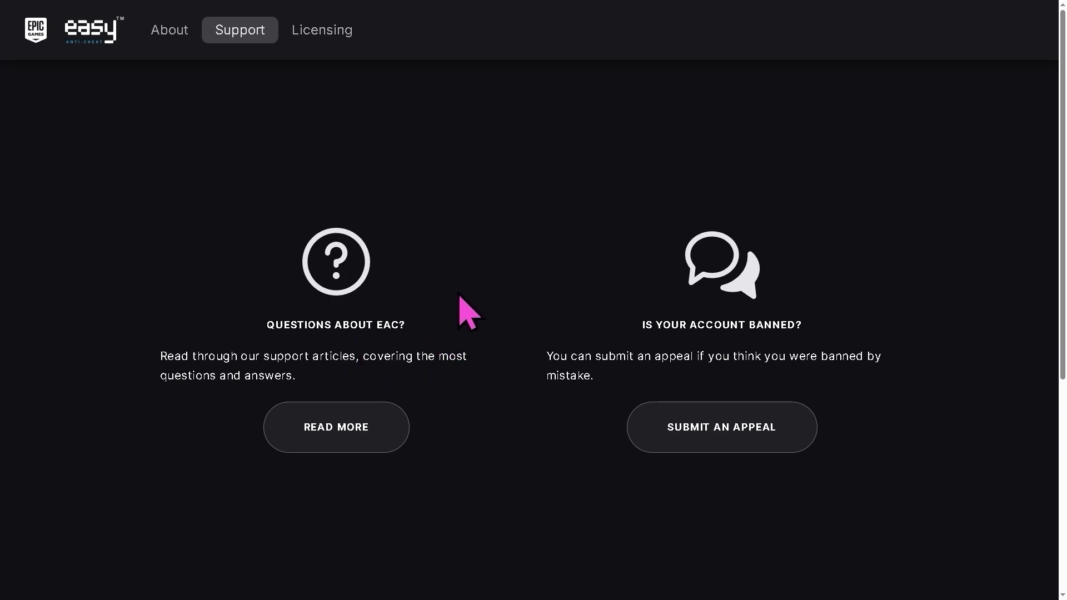
left_click(364, 439)
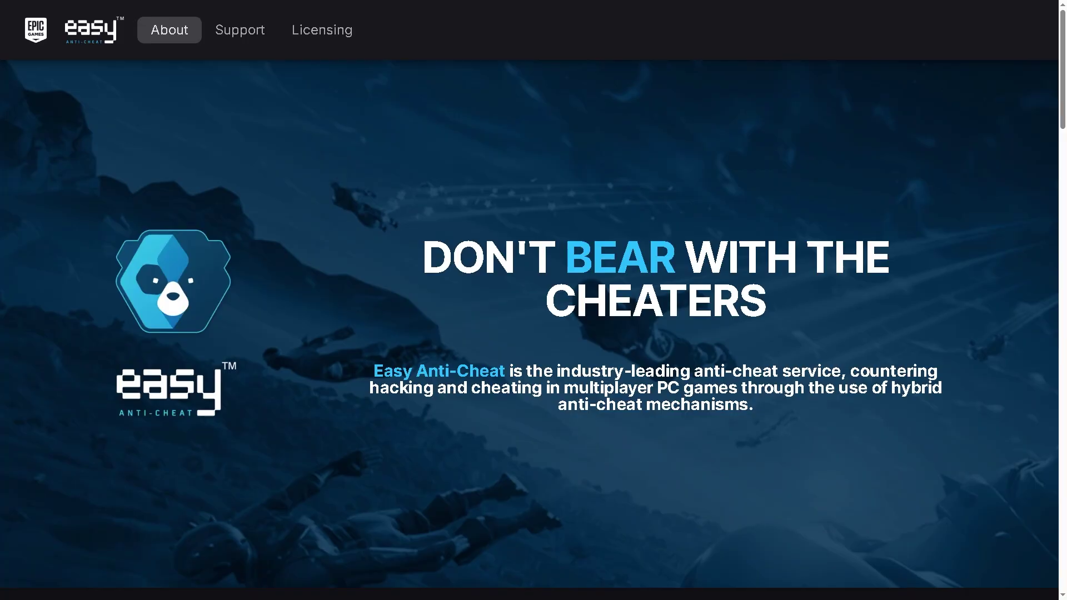
left_click(239, 31)
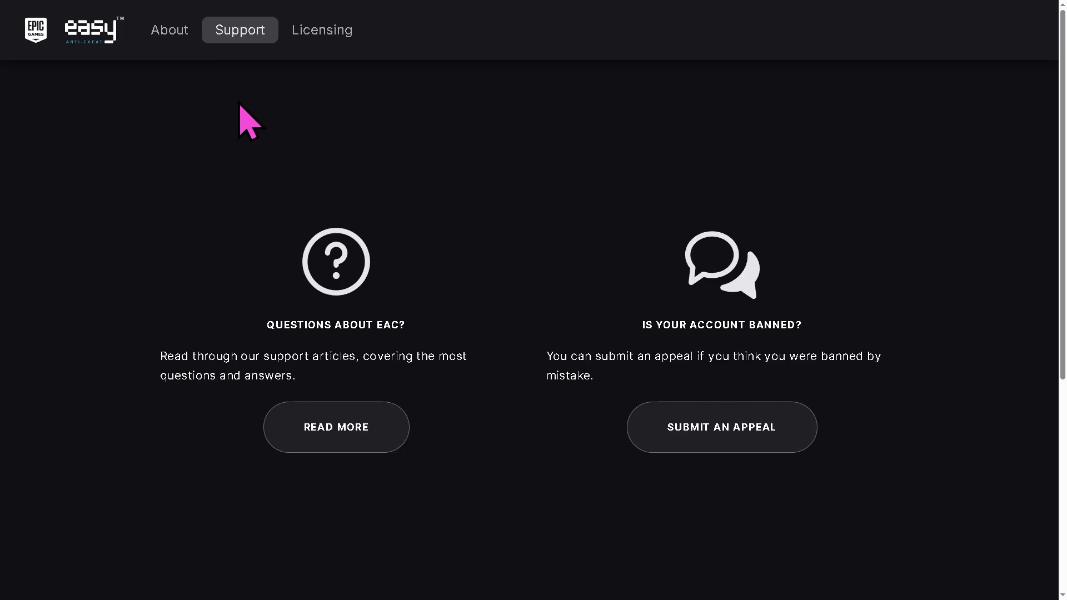
left_click(329, 33)
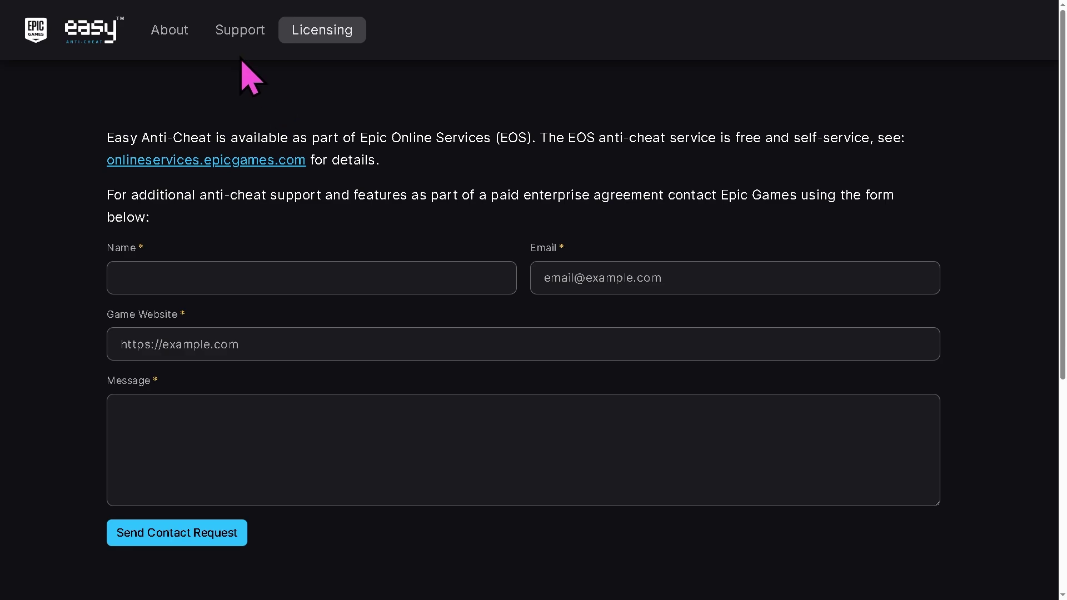
left_click(239, 34)
left_click(169, 34)
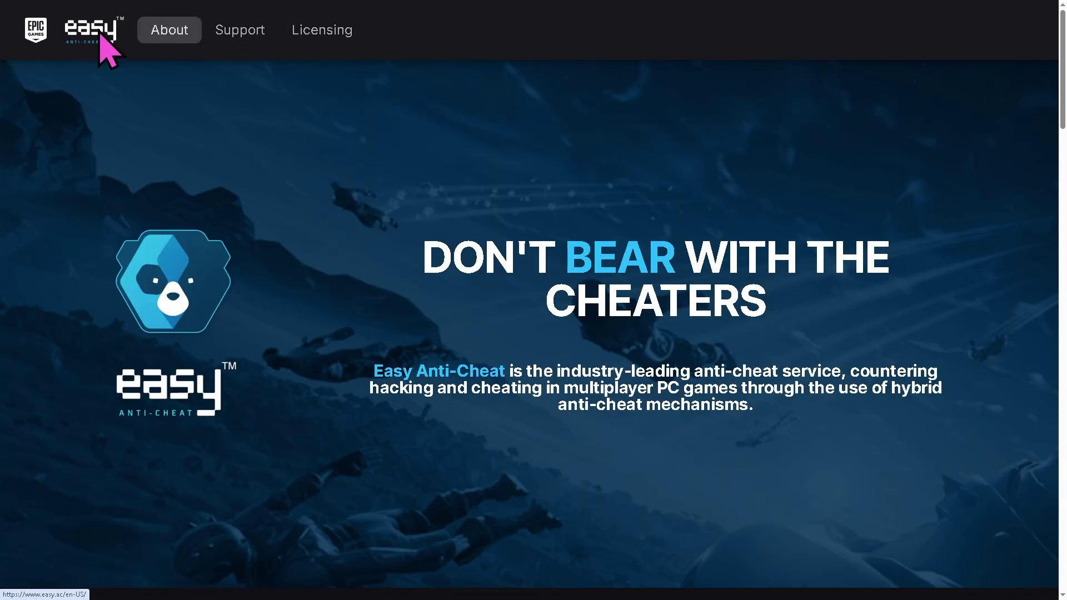